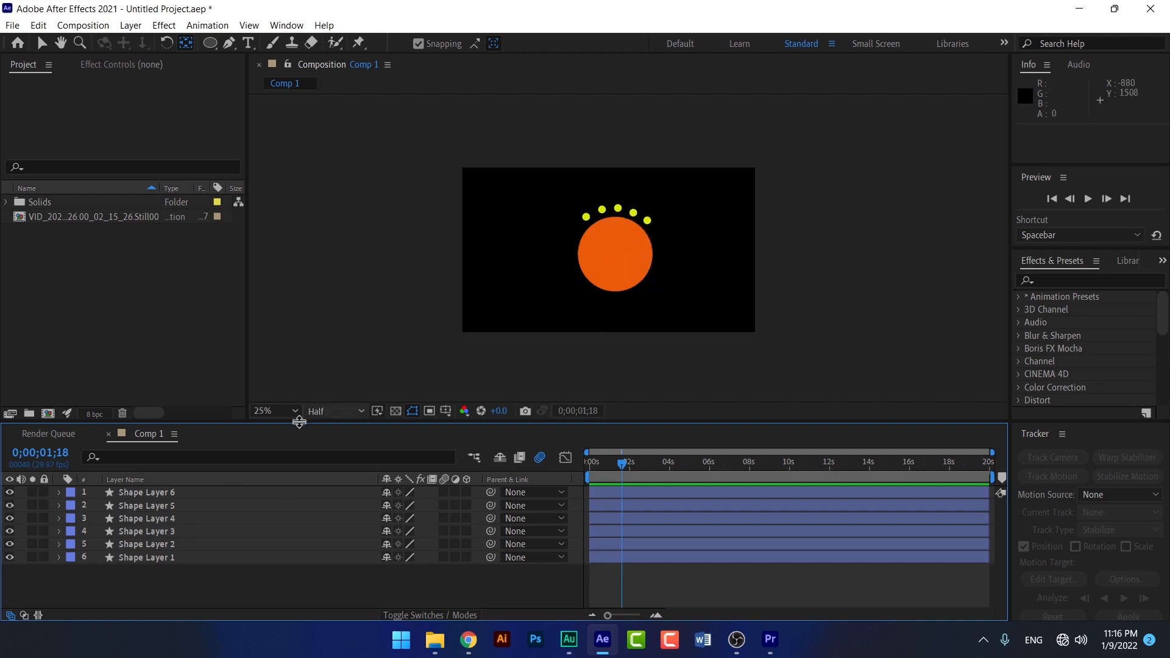
Fit the composition to the viewer and check which circle each of the lowest shape layers contains.
click(282, 412)
click(323, 158)
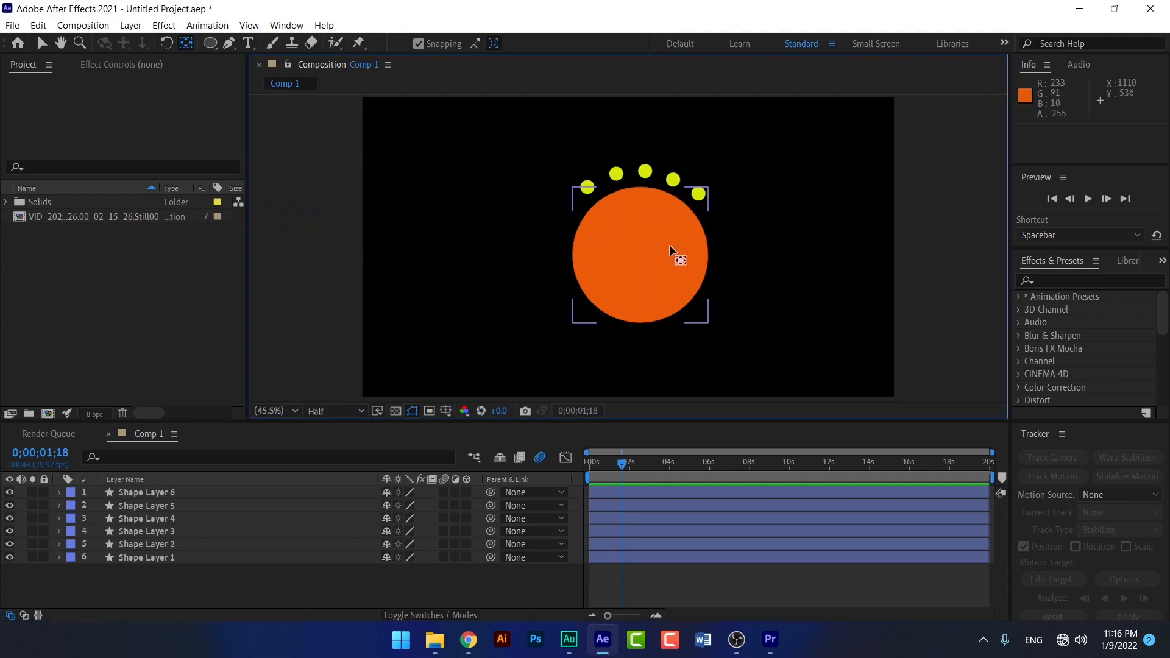
click(152, 557)
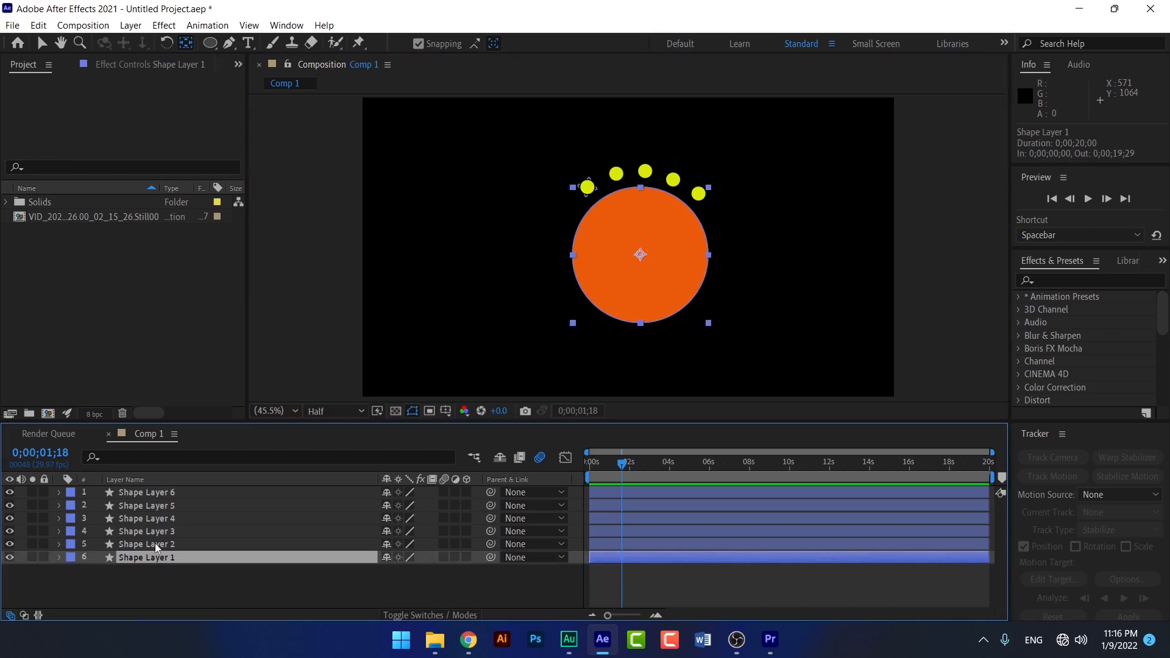
click(155, 543)
click(157, 532)
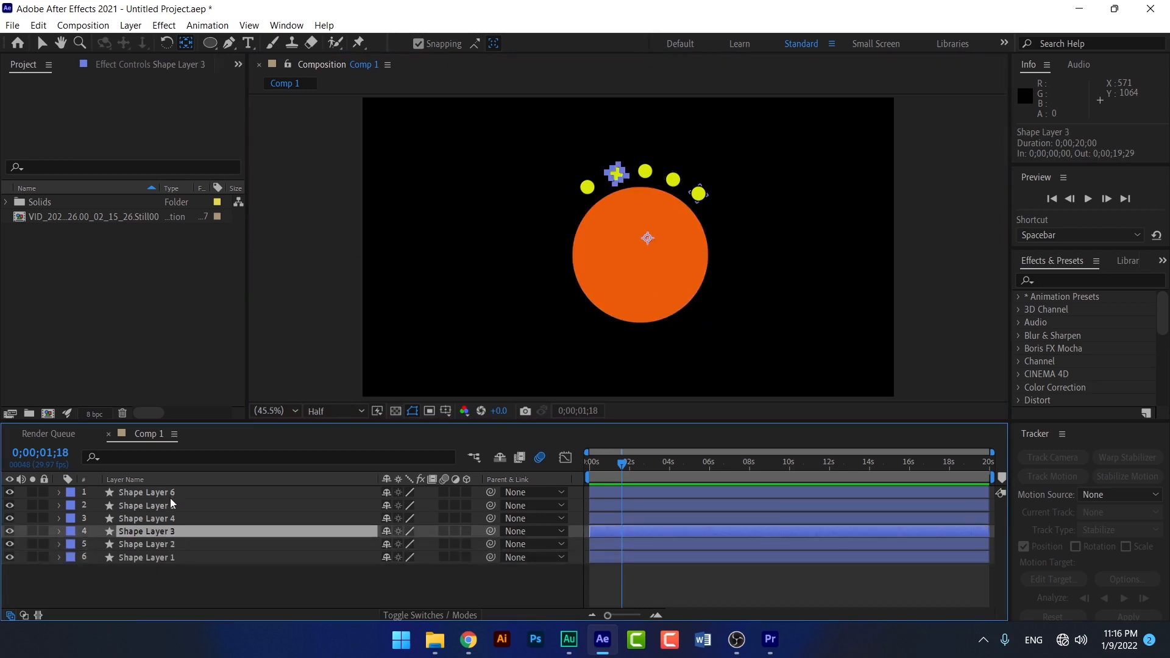
click(171, 555)
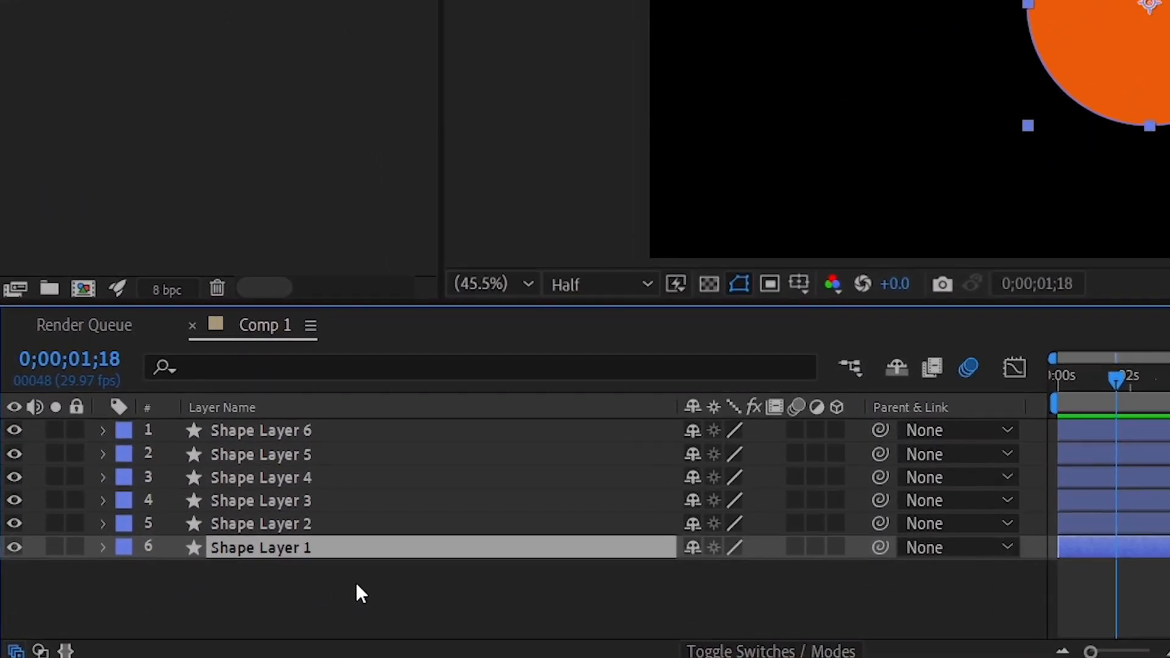
Add a null object to the composition and move it above all shape layers in the layer stack.
right_click(356, 583)
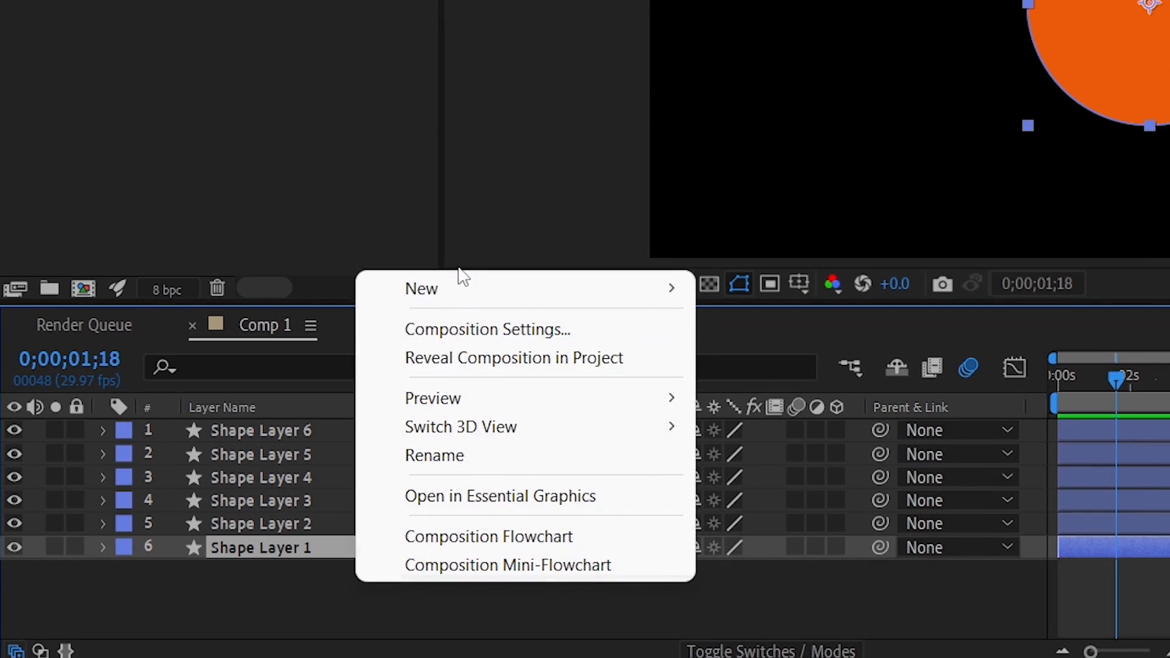
mouse_move(450, 296)
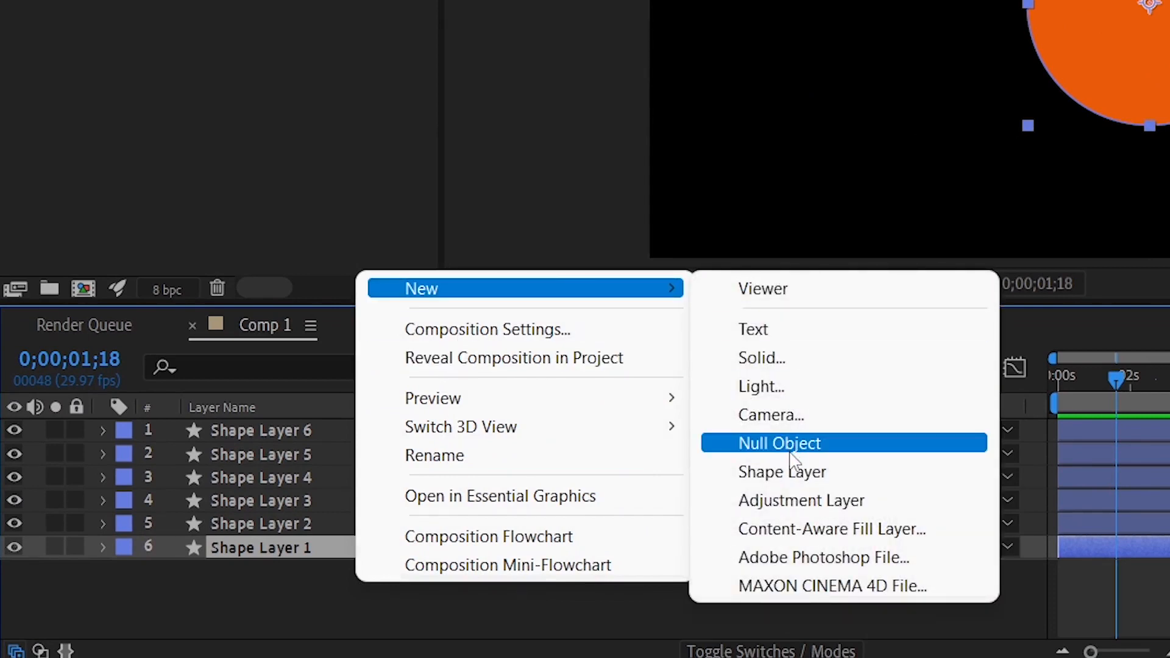
click(767, 443)
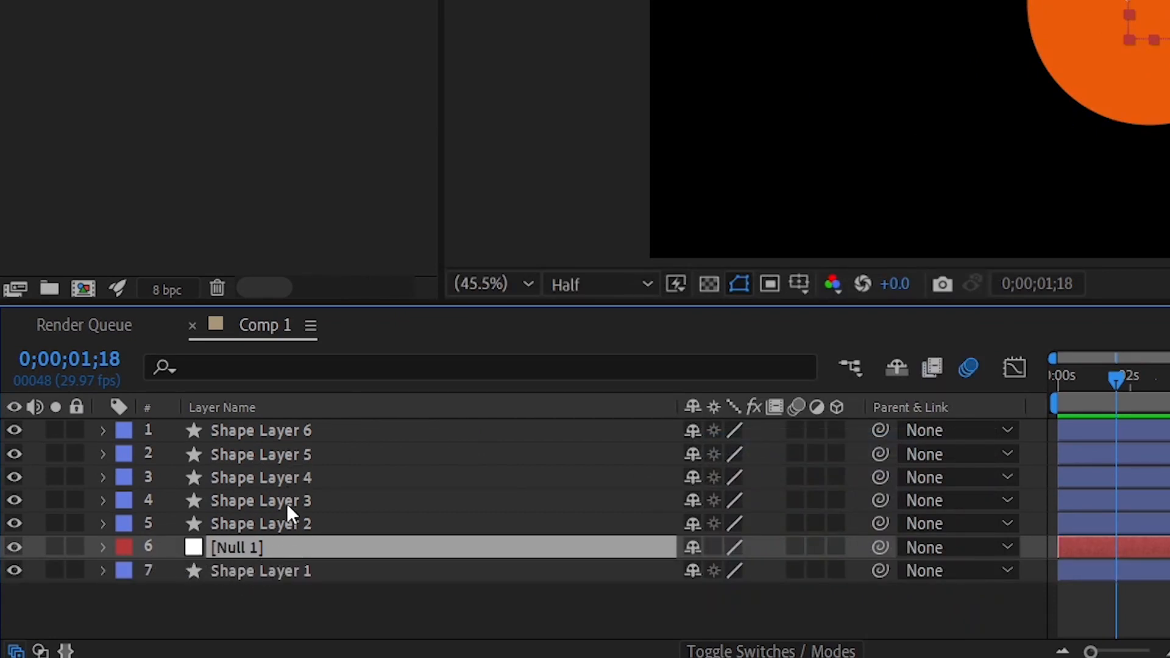
drag(284, 549, 313, 423)
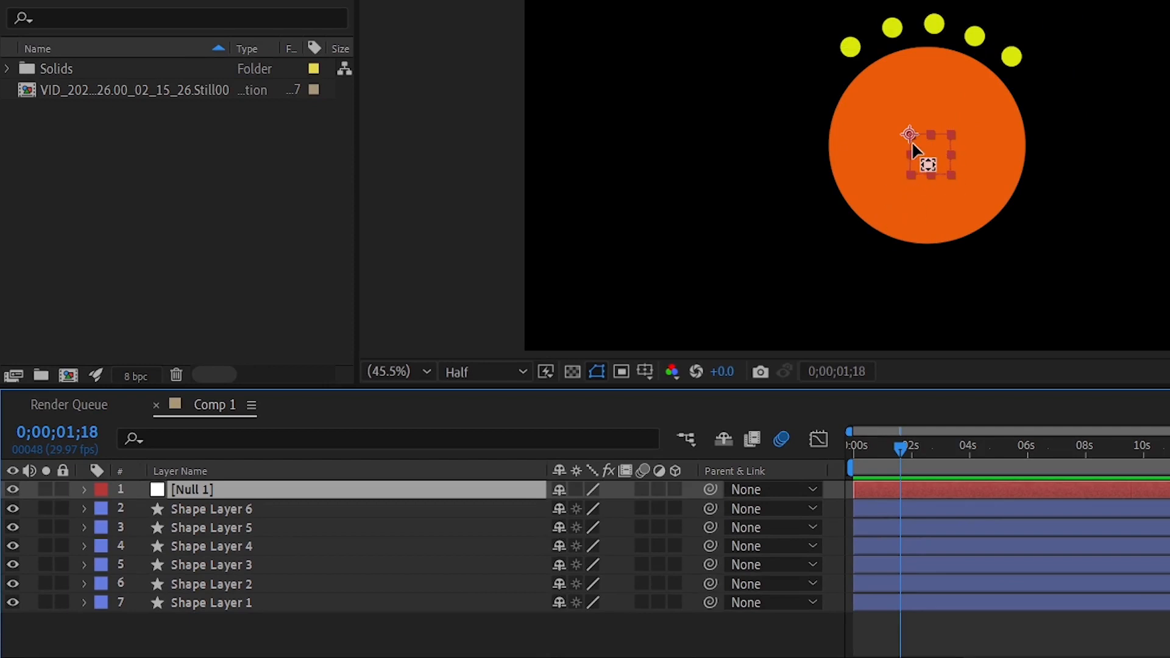
Try hiding all six shape layers so only the null object is shown, and restore their visibility.
drag(13, 509, 12, 566)
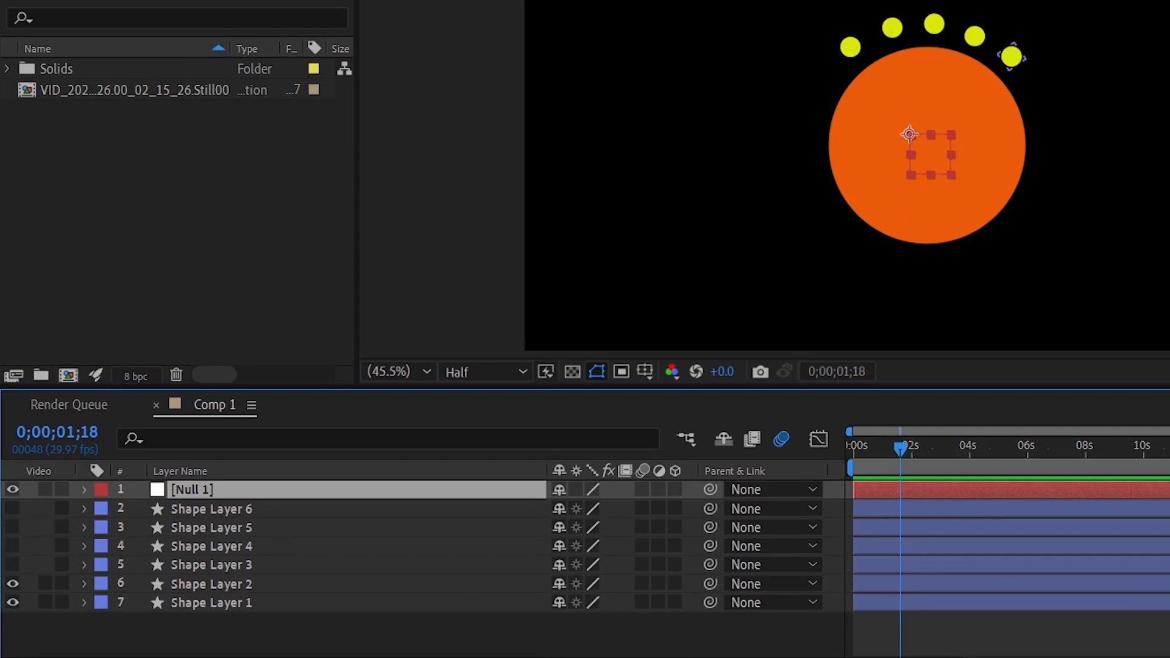
key(Caps_Lock)
key(Caps_Lock)
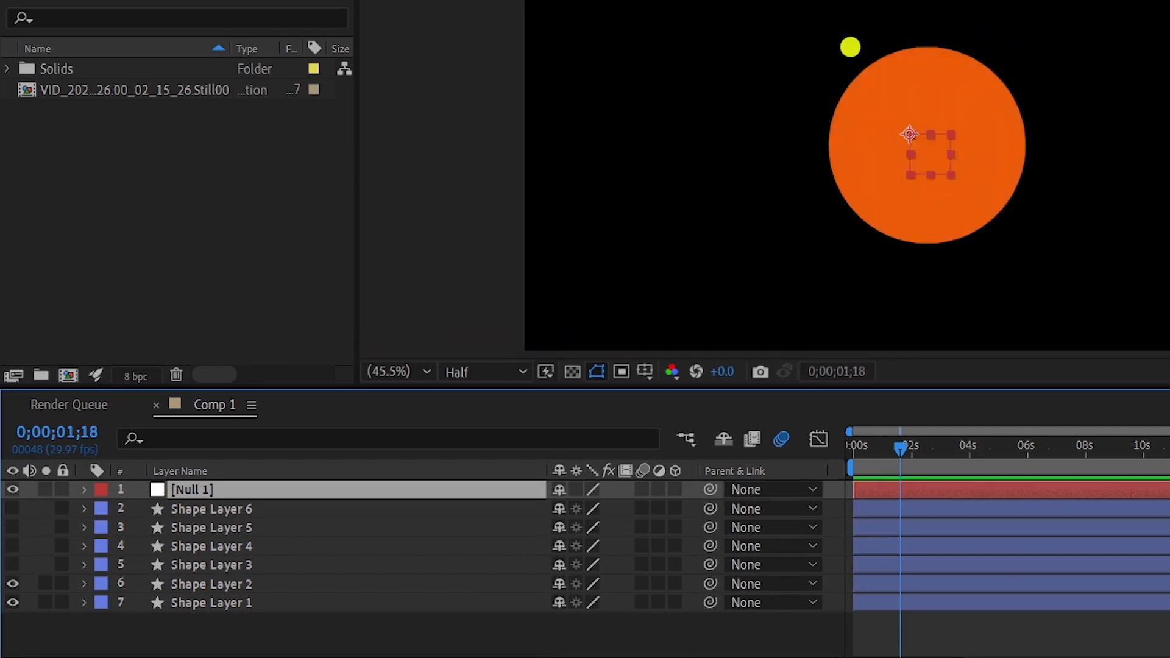
key(ctrl+alt+shift+v)
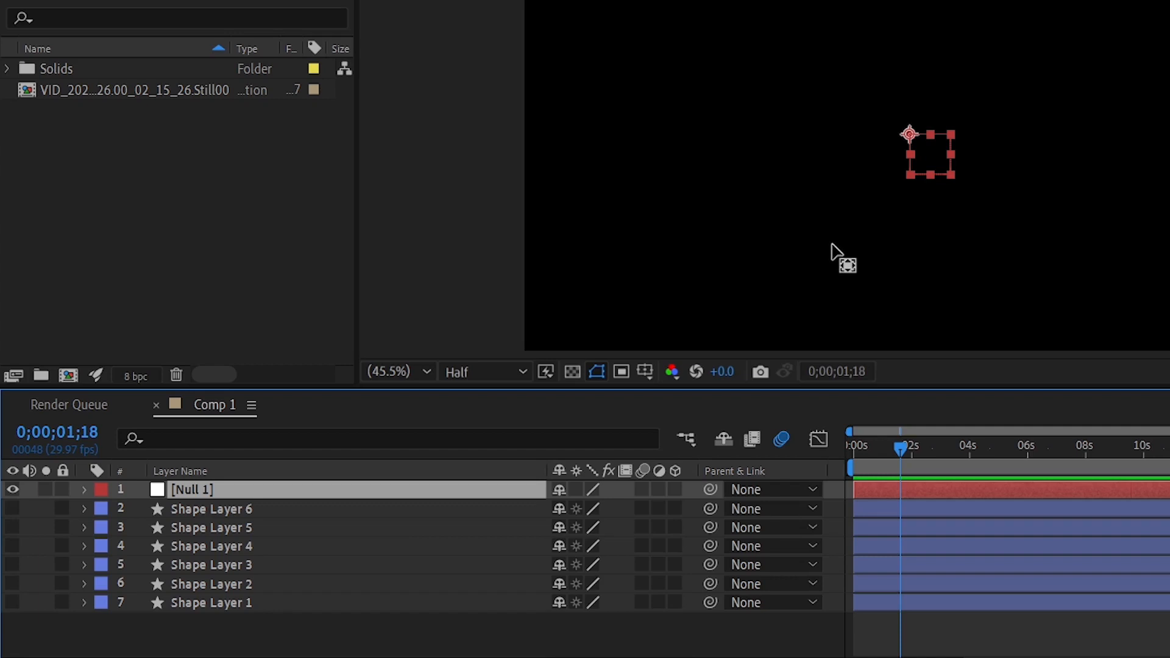
key(ctrl+z)
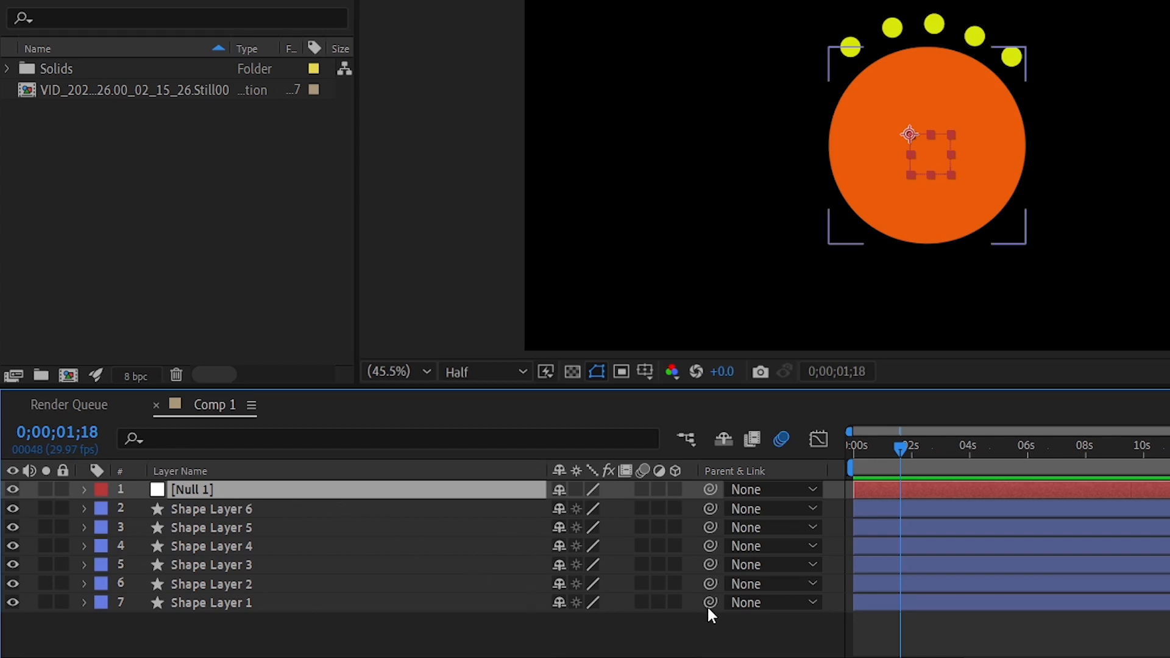
Parent Shape Layers 1 through 6 to Null 1.
drag(640, 597, 298, 491)
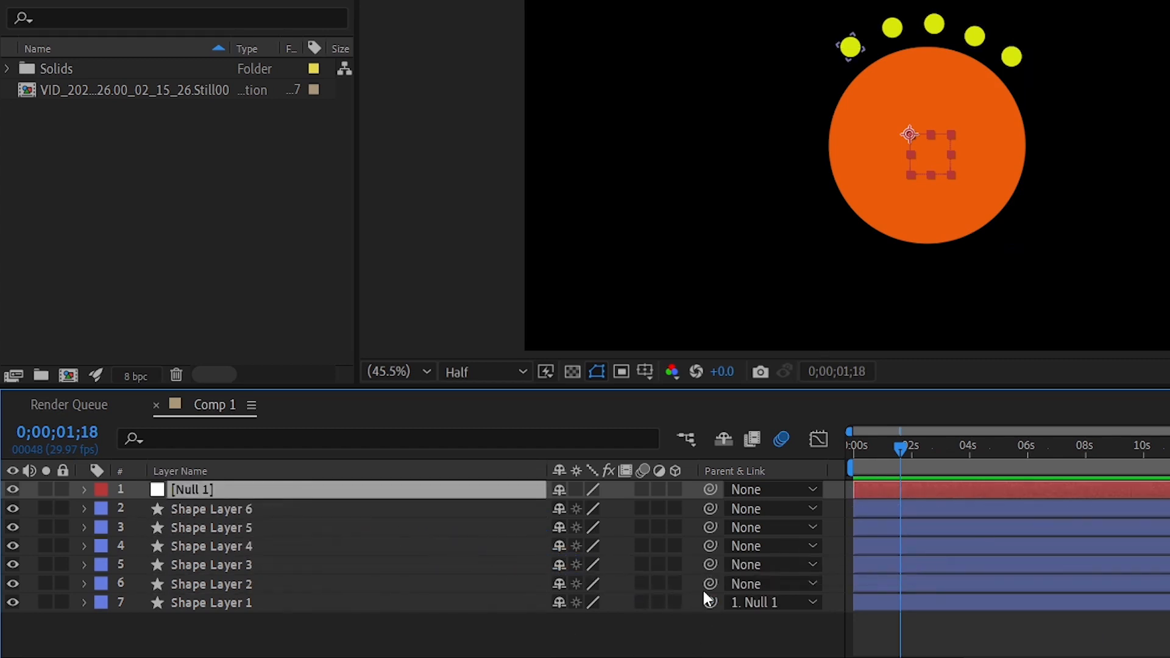
drag(710, 584, 211, 496)
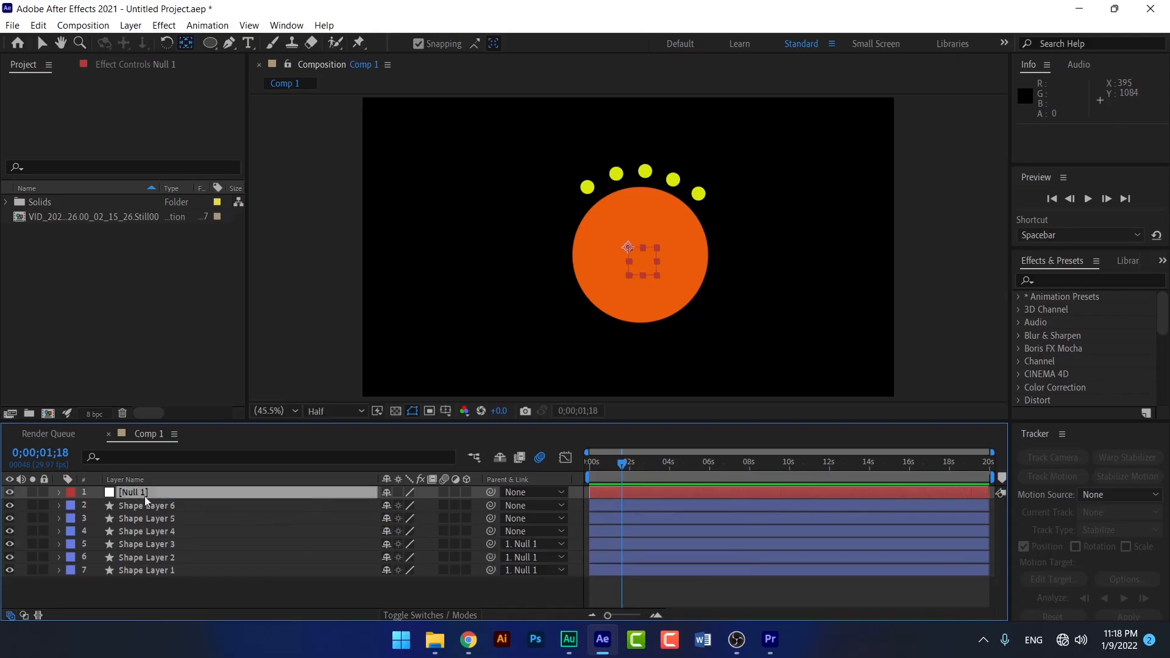
drag(490, 531, 244, 494)
drag(491, 518, 244, 493)
drag(491, 505, 244, 493)
click(177, 506)
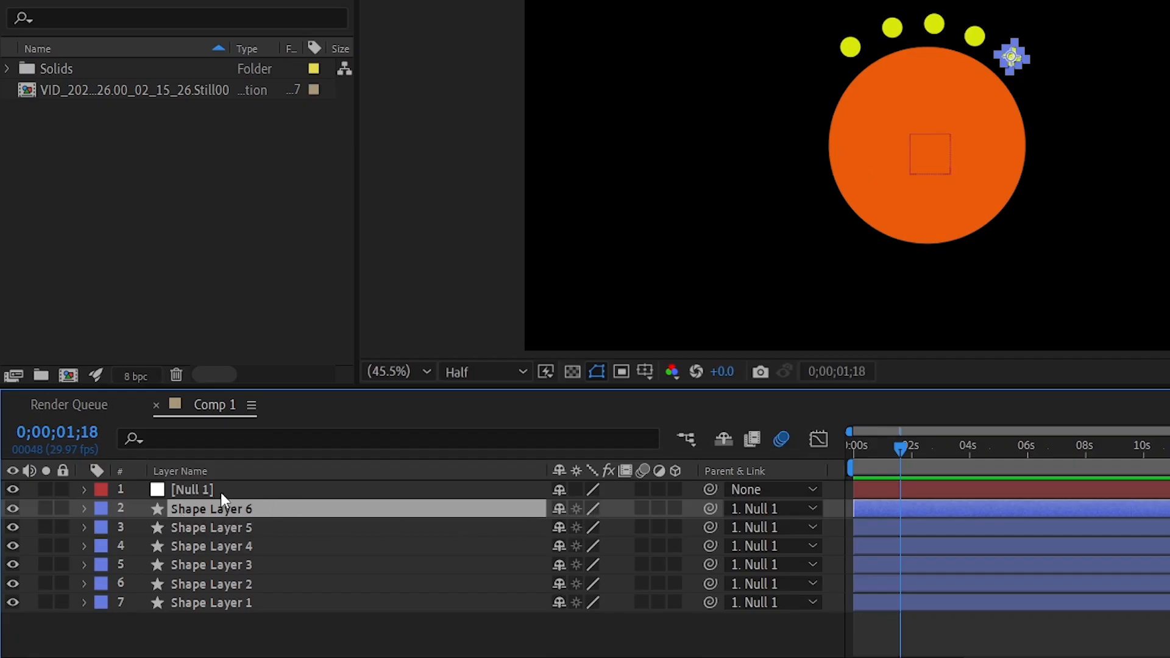
click(758, 508)
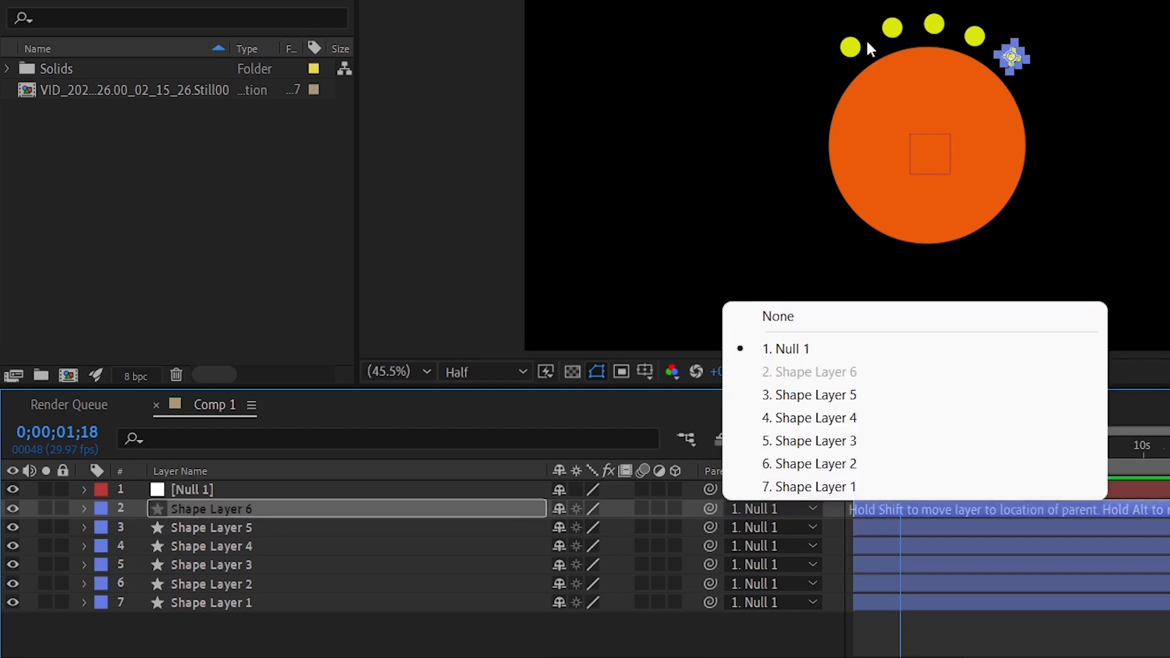
click(872, 38)
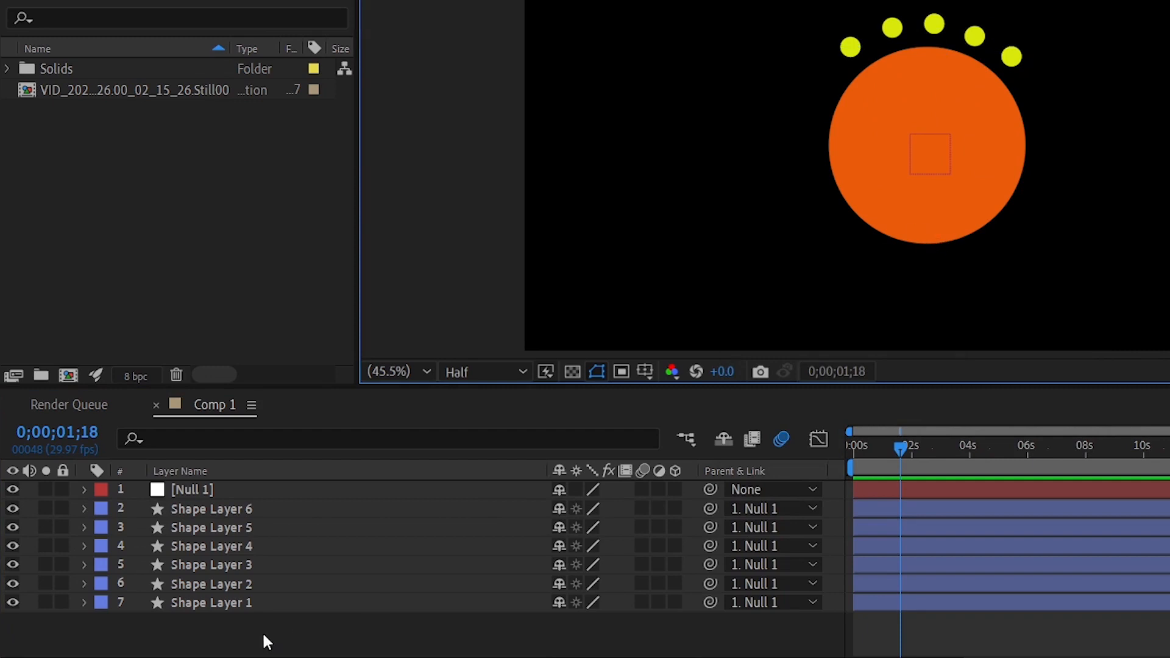
Look through the transform properties of Null 1 and display only its Rotation property.
click(201, 493)
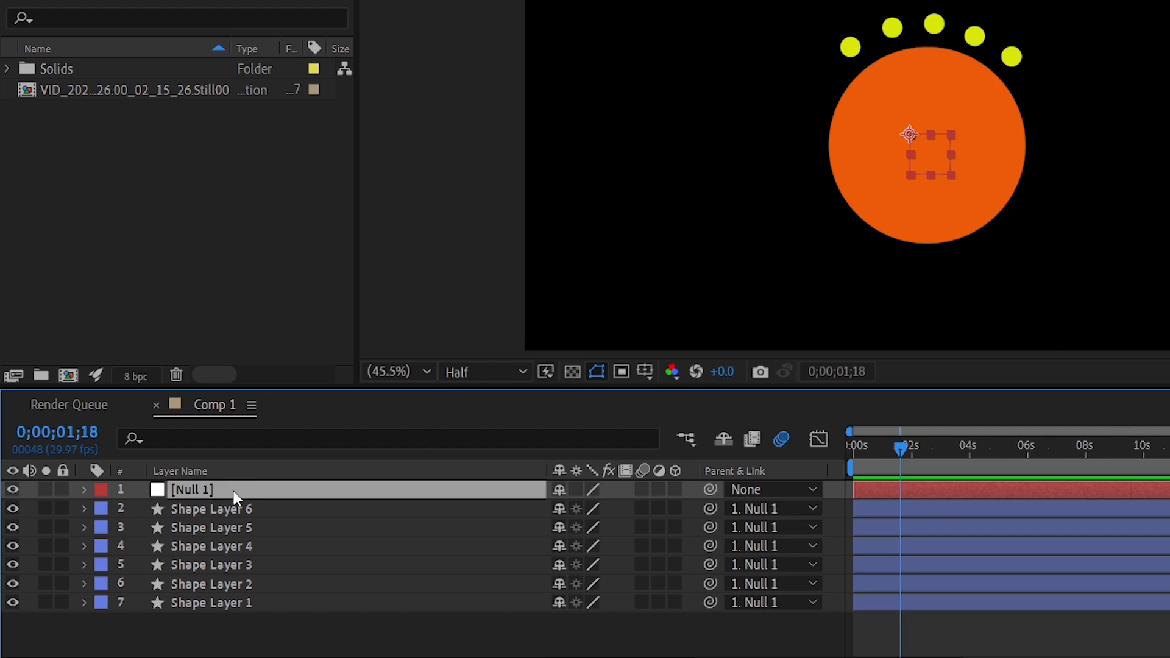
key(r)
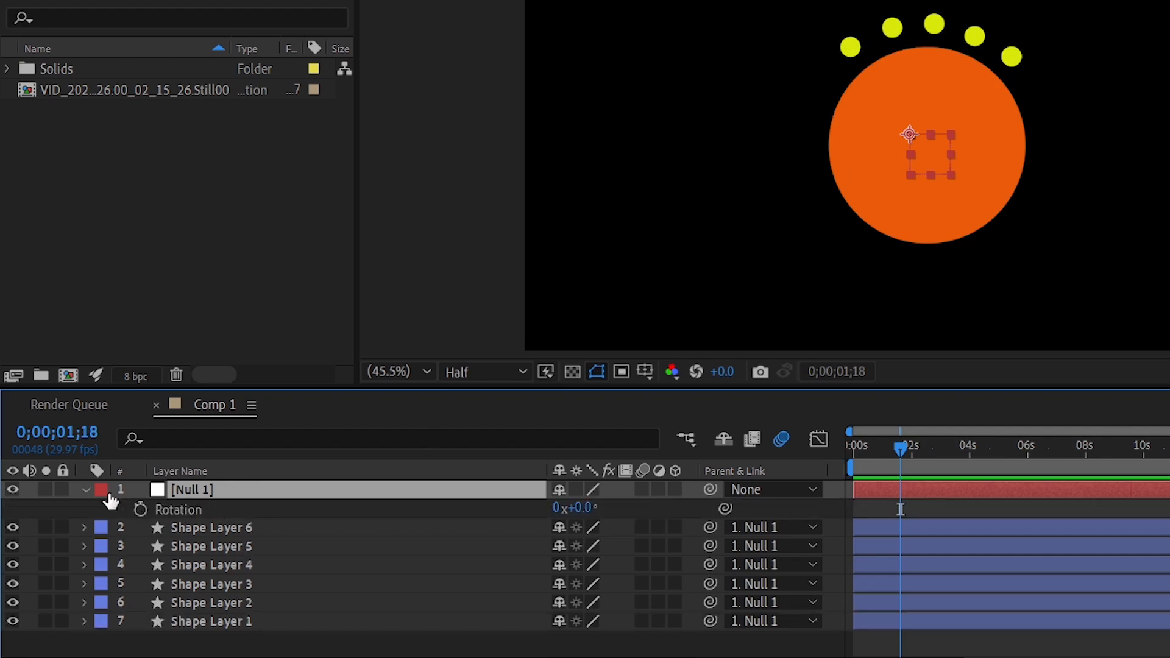
click(86, 489)
click(89, 489)
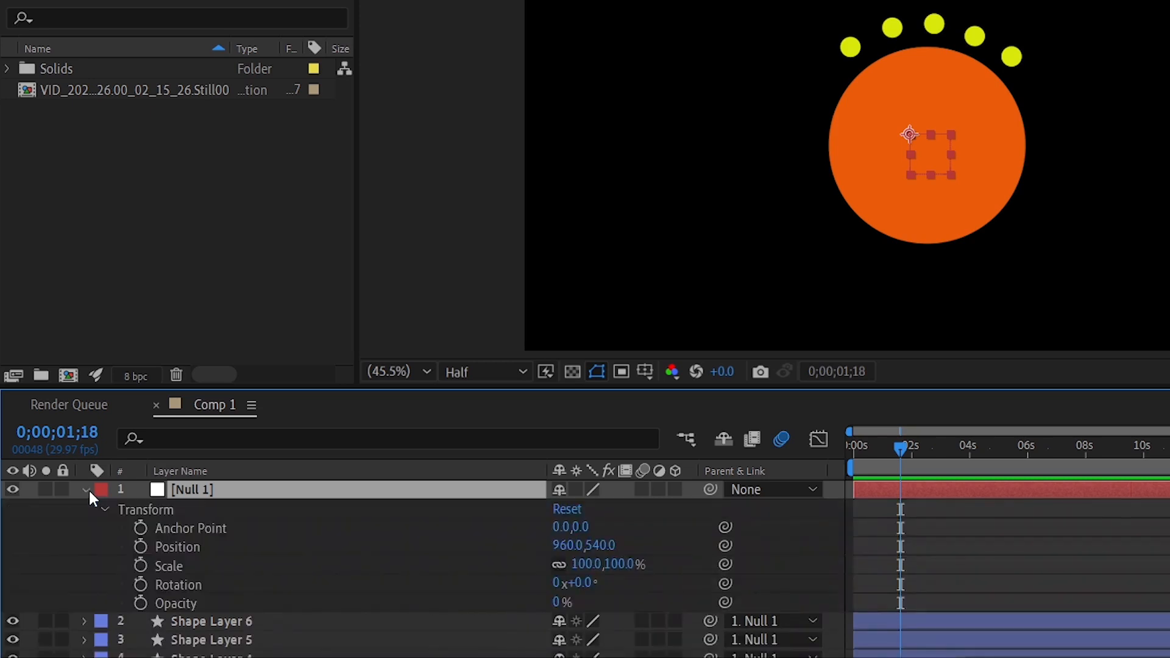
click(183, 587)
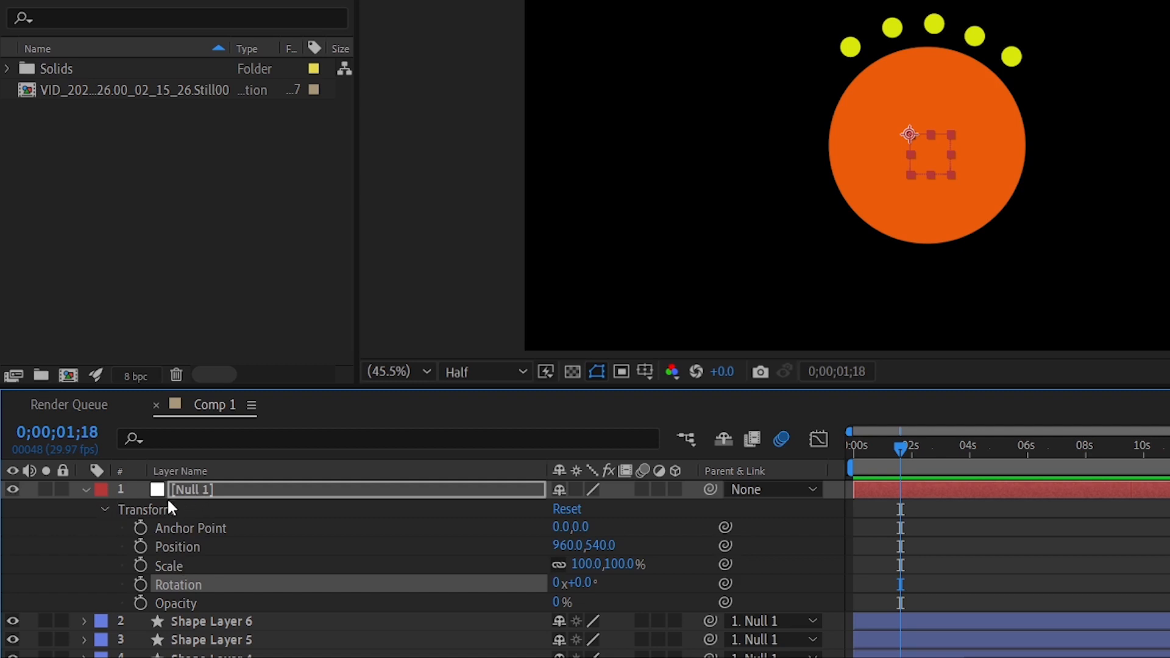
click(86, 490)
click(195, 492)
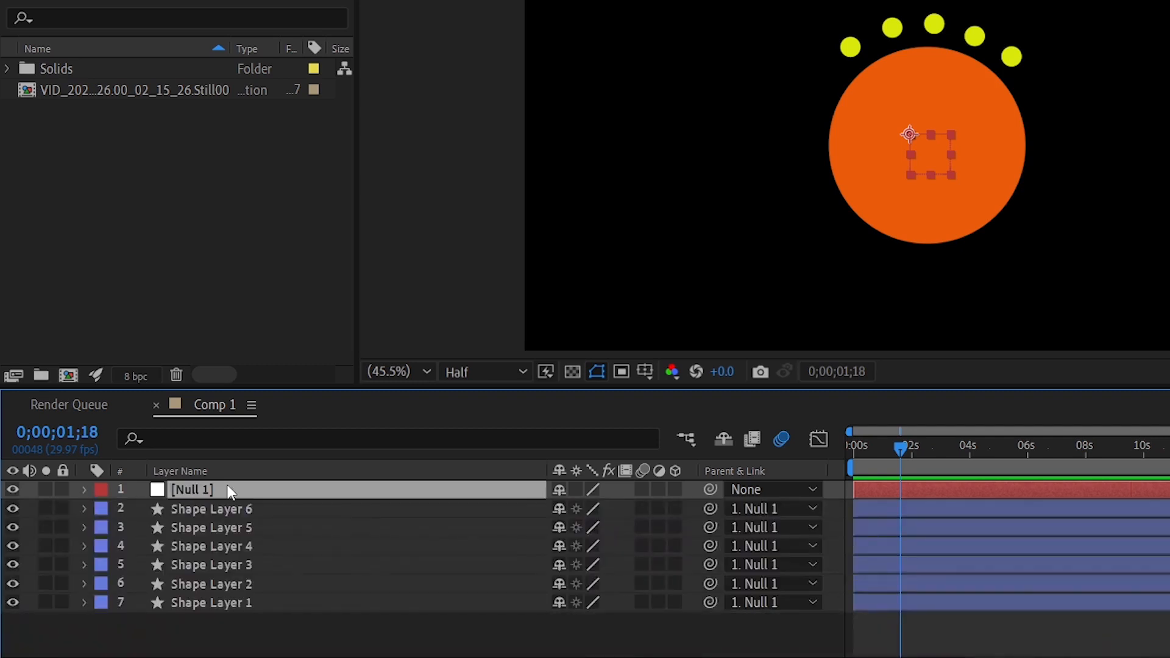
key(r)
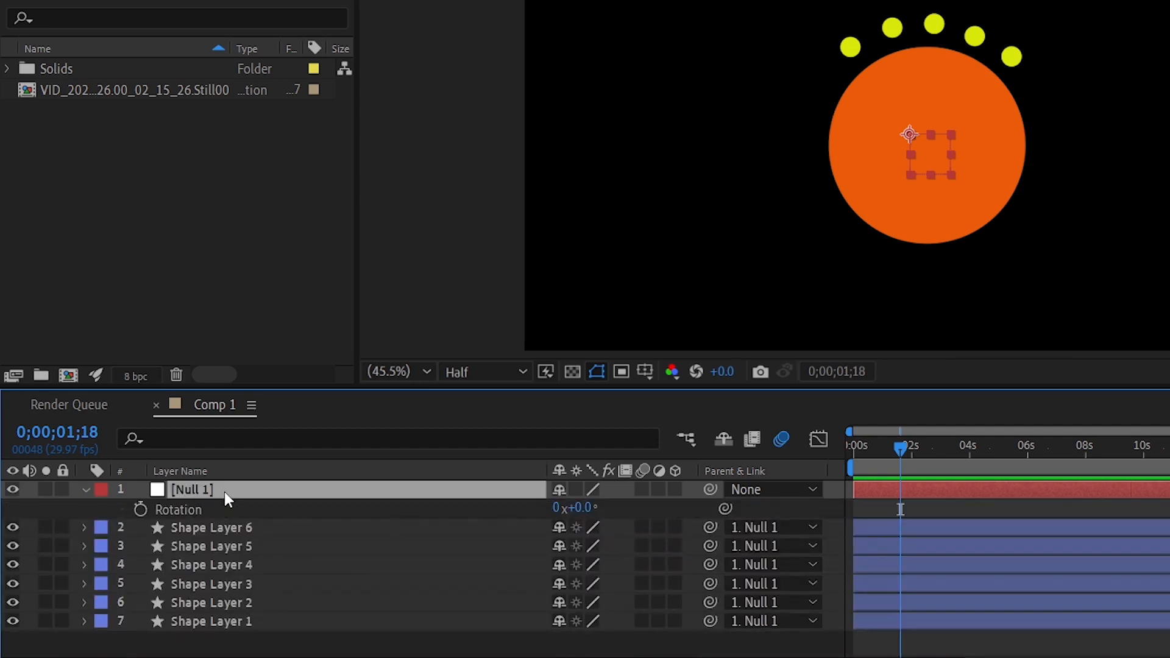
Try rotating the null with all its parented shapes, and reset its rotation to 0°.
drag(586, 509, 542, 505)
click(576, 508)
text(0)
key(Return)
Unlink Shape Layer 1, the large orange circle, from the null by setting its parent to None.
click(234, 620)
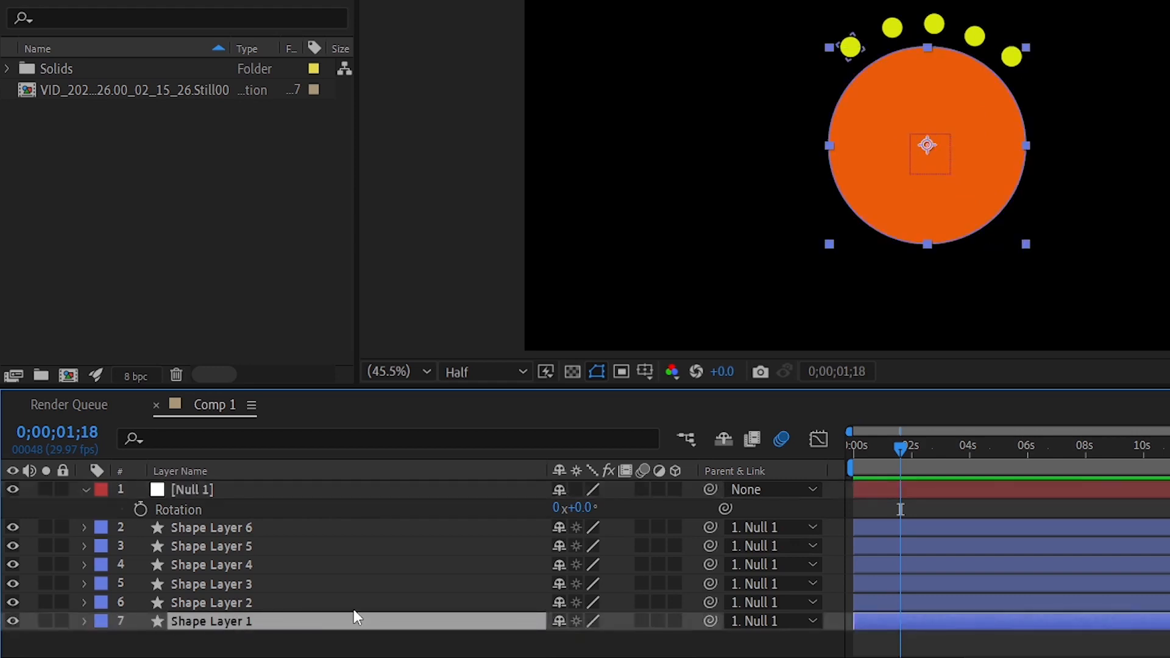
click(12, 620)
click(12, 621)
click(225, 495)
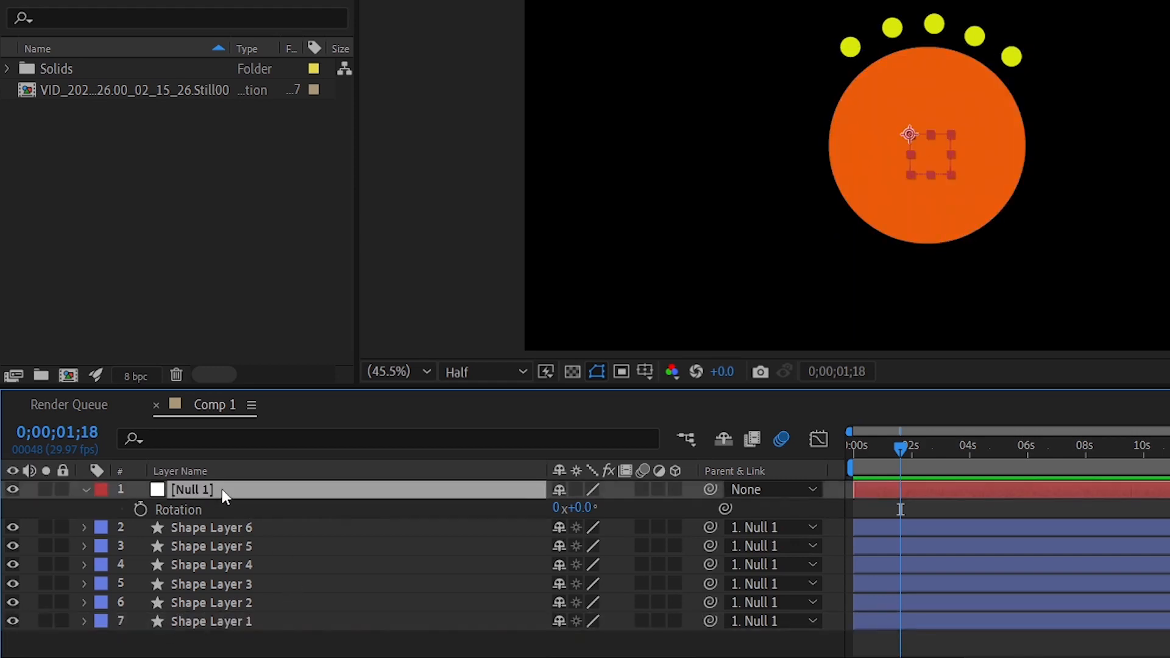
click(748, 619)
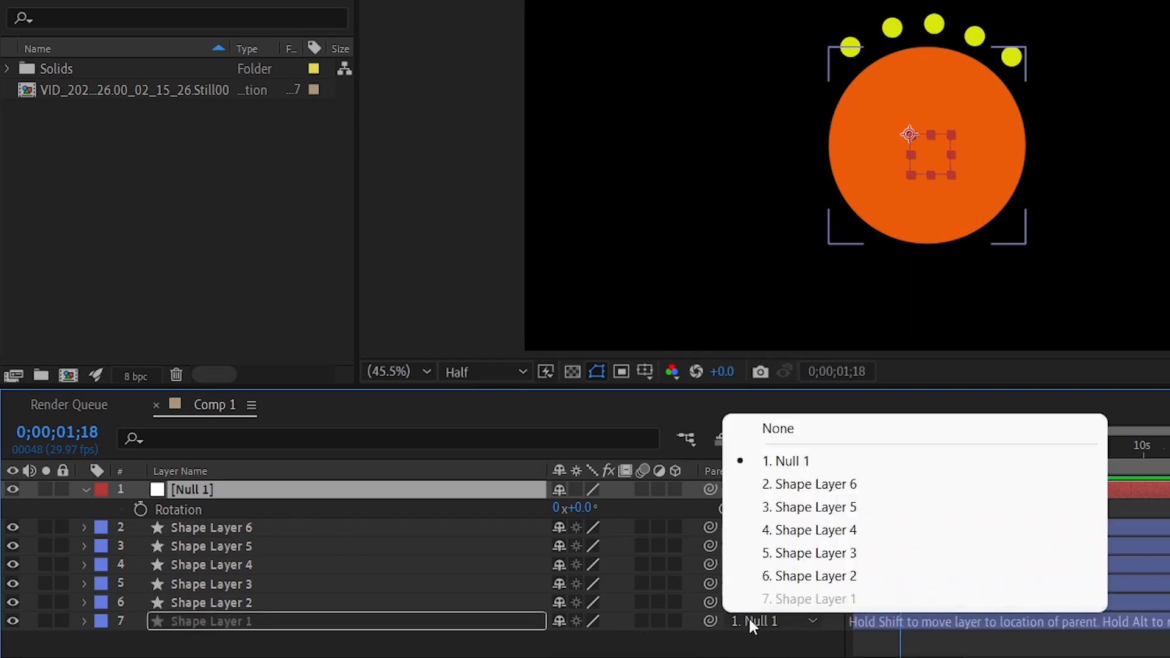
click(788, 426)
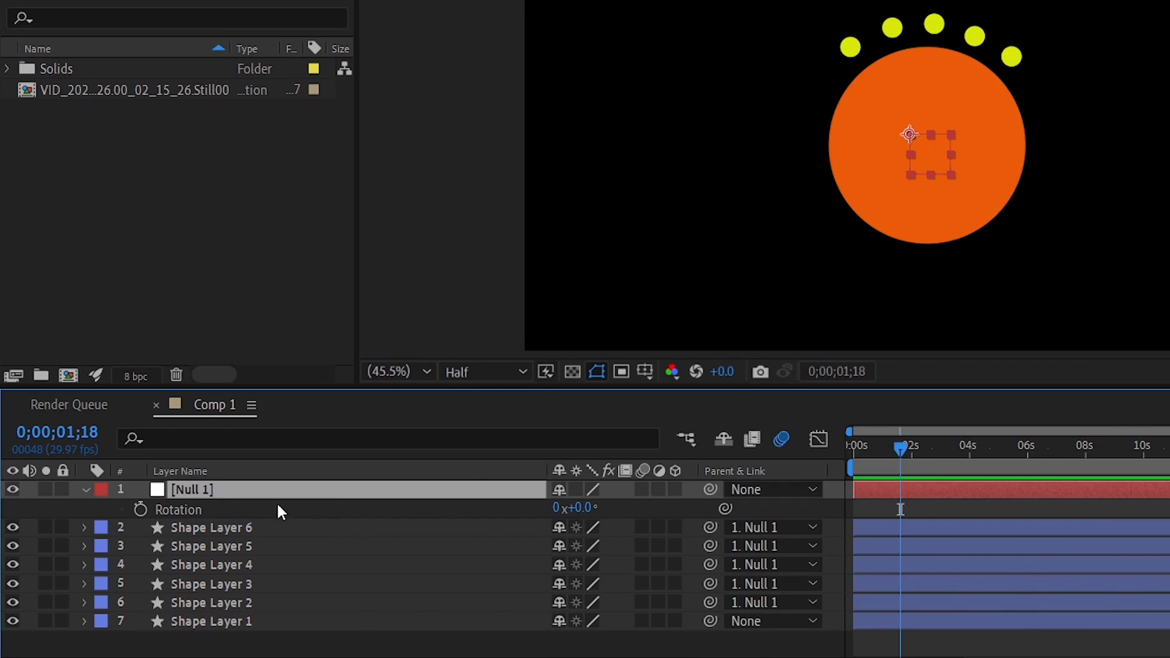
Try rotating the null to 67° with the yellow dots, and undo the rotation.
drag(579, 511, 653, 505)
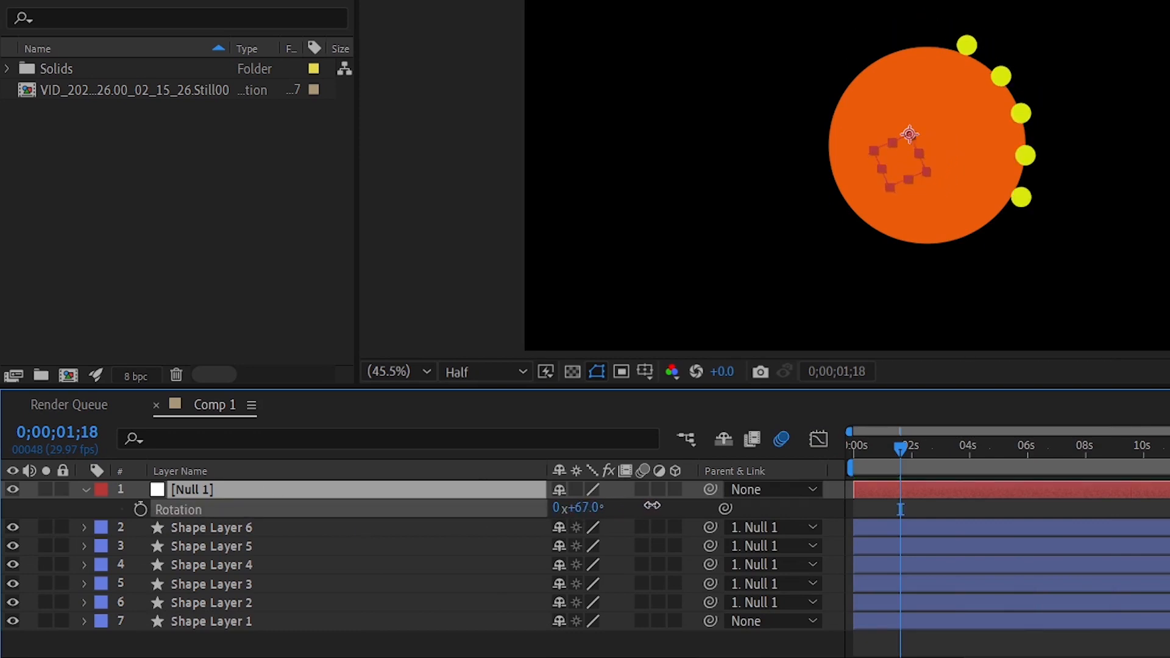
click(909, 272)
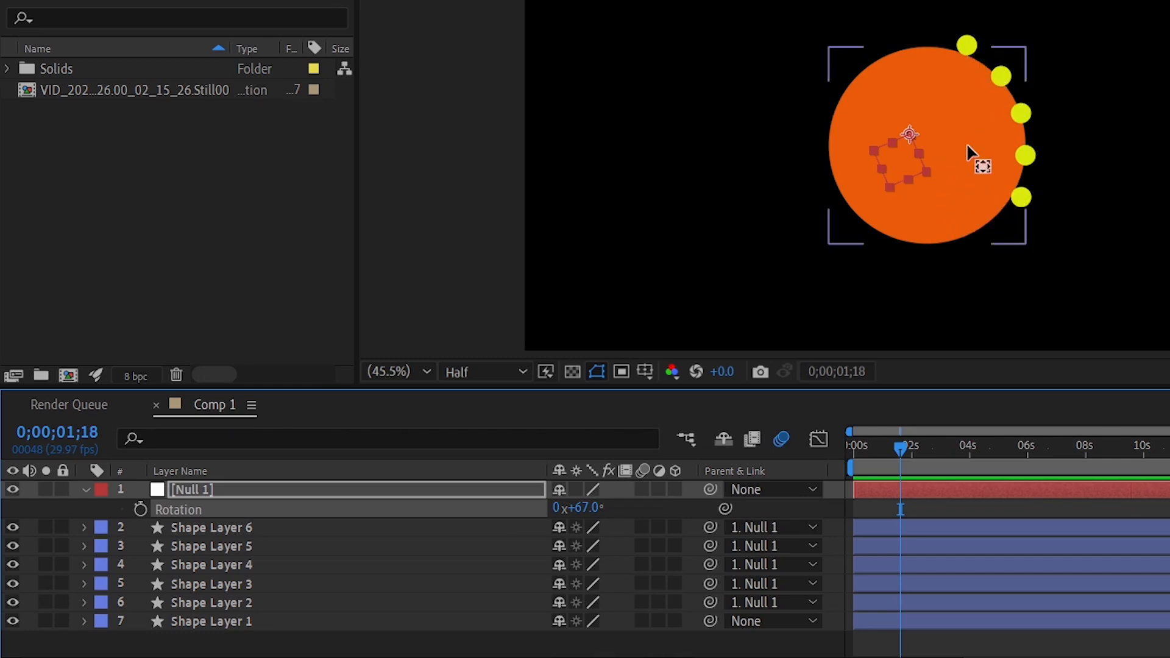
key(ctrl+z)
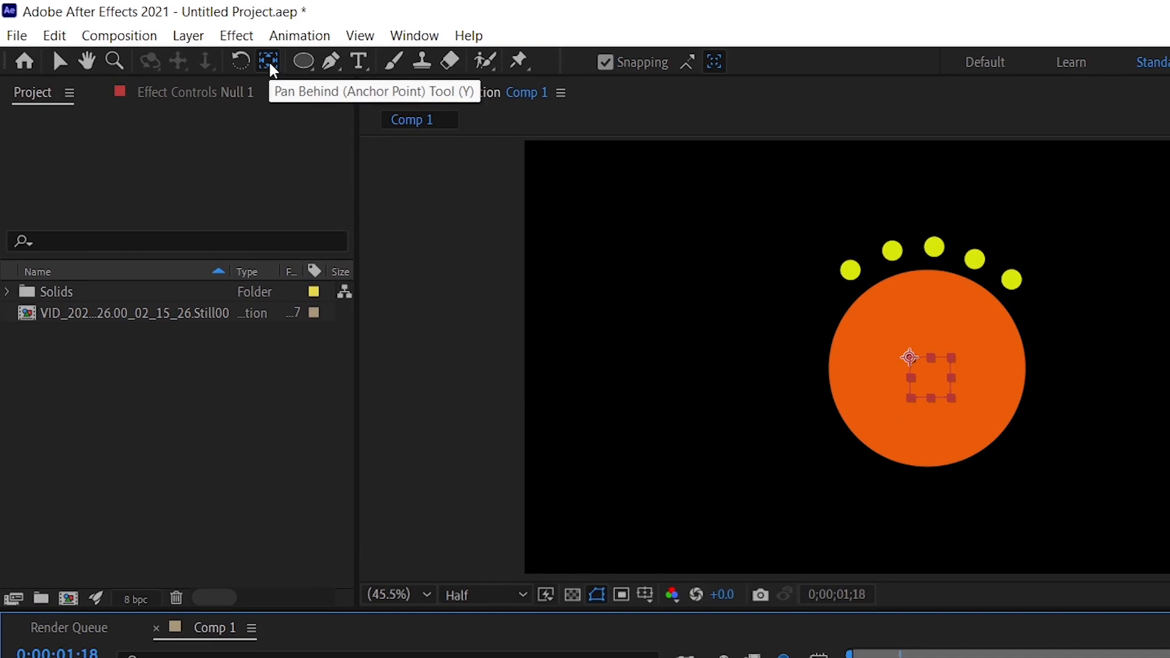
Move the null's anchor point to the centre of its box with the Pan Behind (Anchor Point) tool.
click(269, 62)
drag(909, 357, 933, 381)
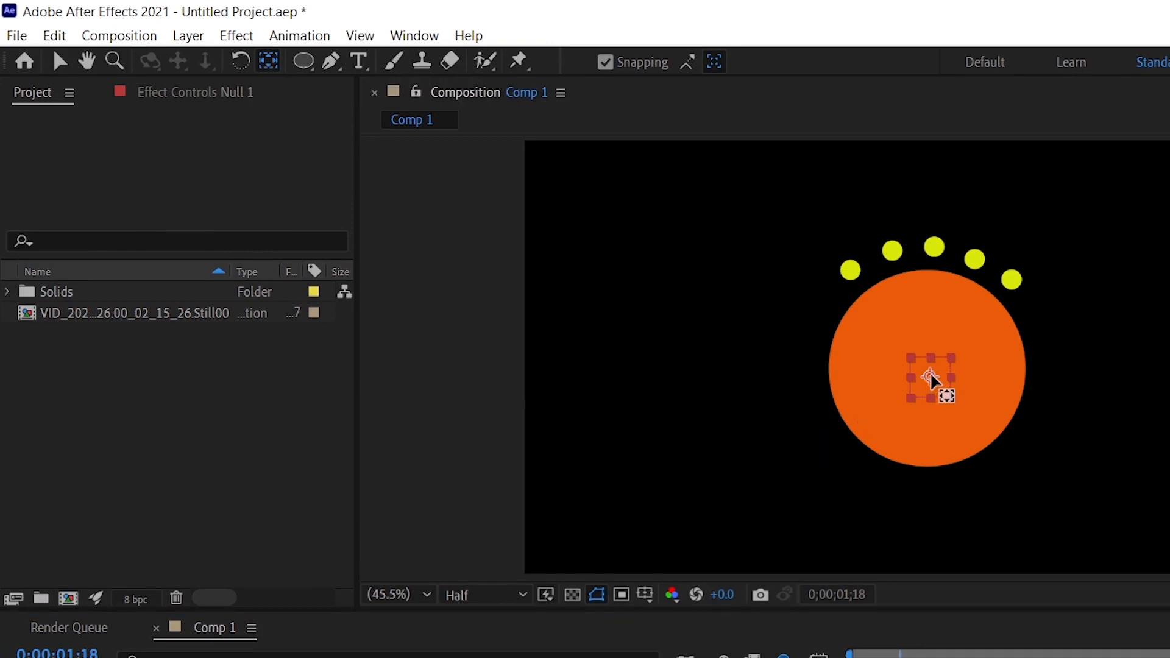
Keyframe the null's rotation from 0° at 0;00;01;18 to one full revolution at 0;00;02;11, and preview the animation.
key(r)
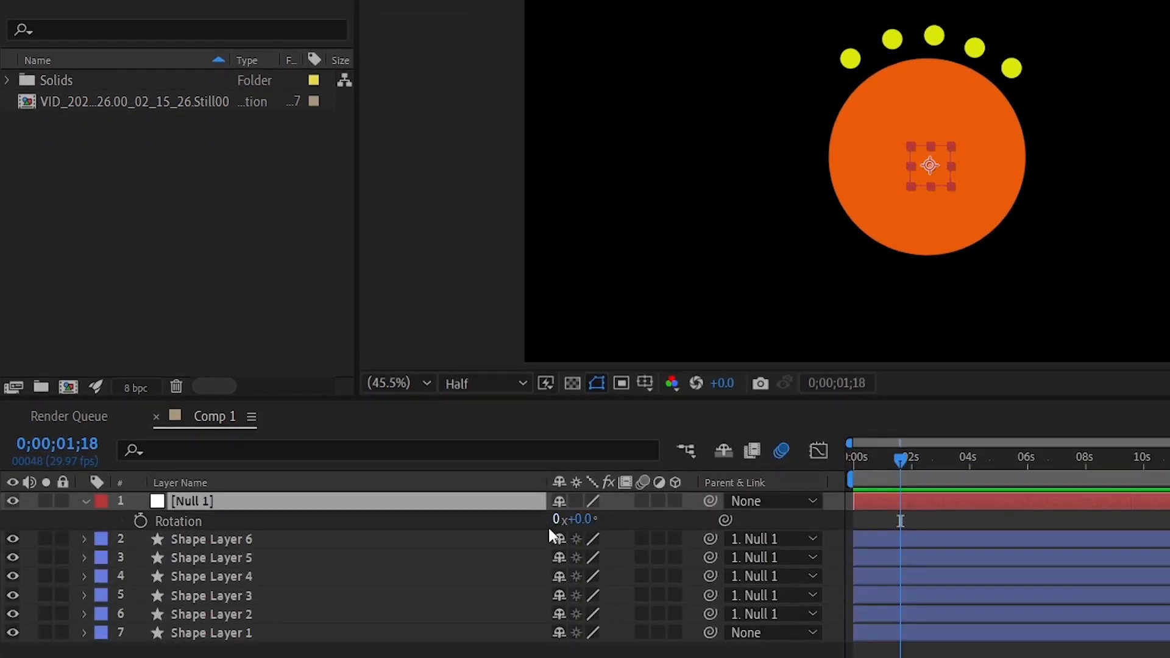
click(140, 521)
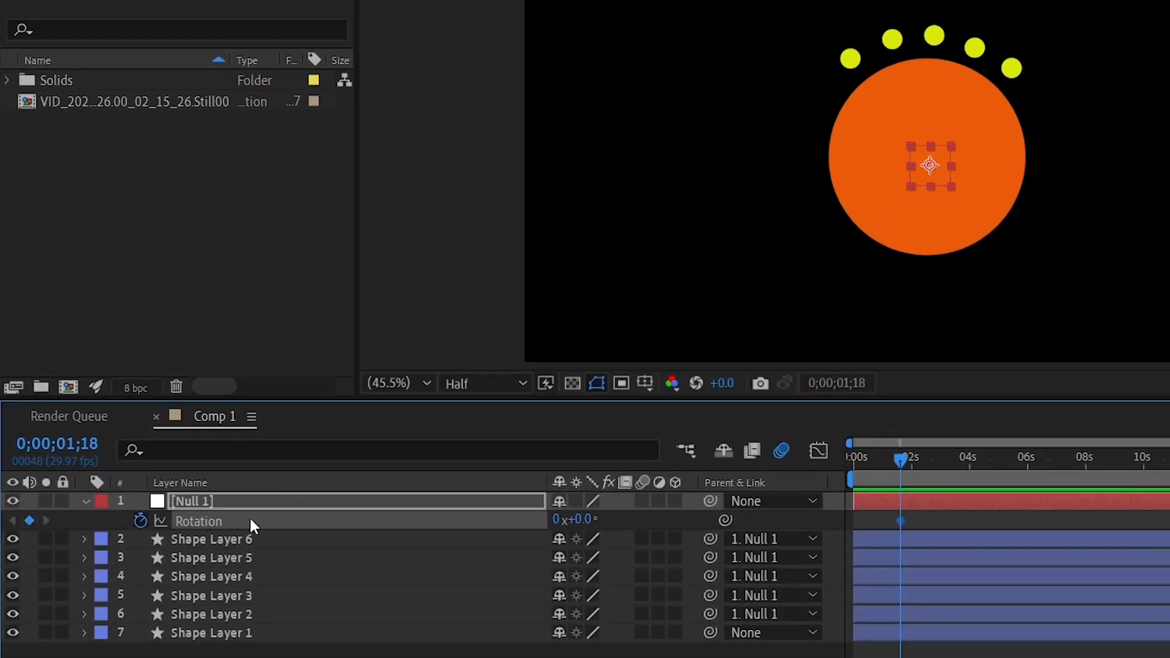
drag(905, 467, 925, 461)
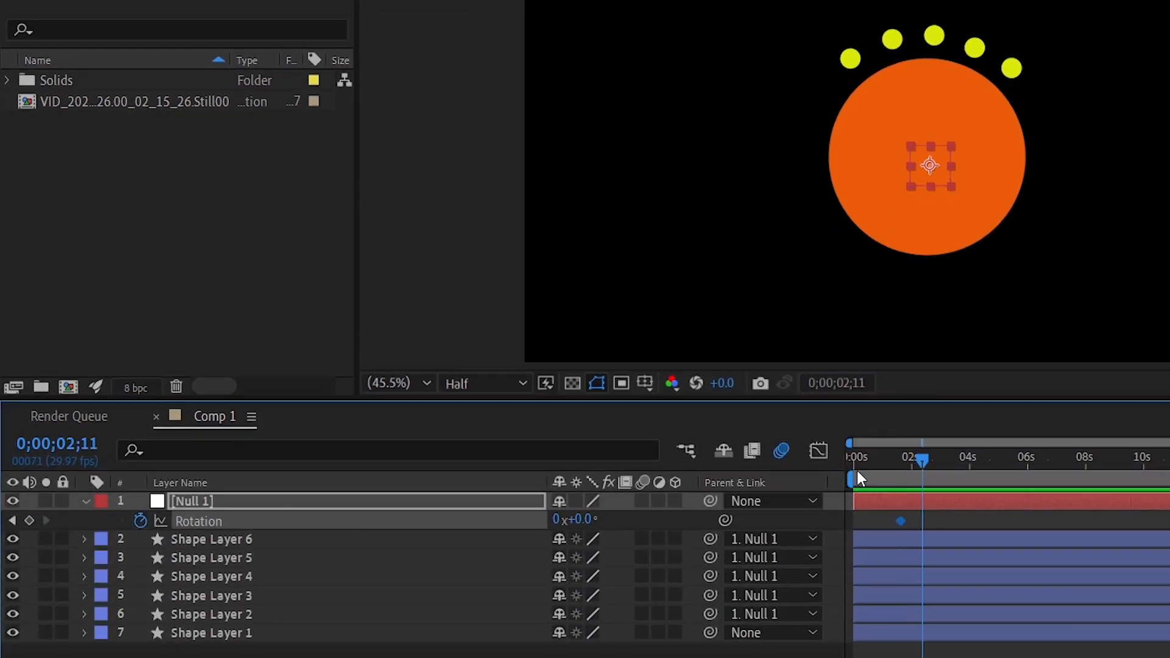
drag(587, 520, 890, 460)
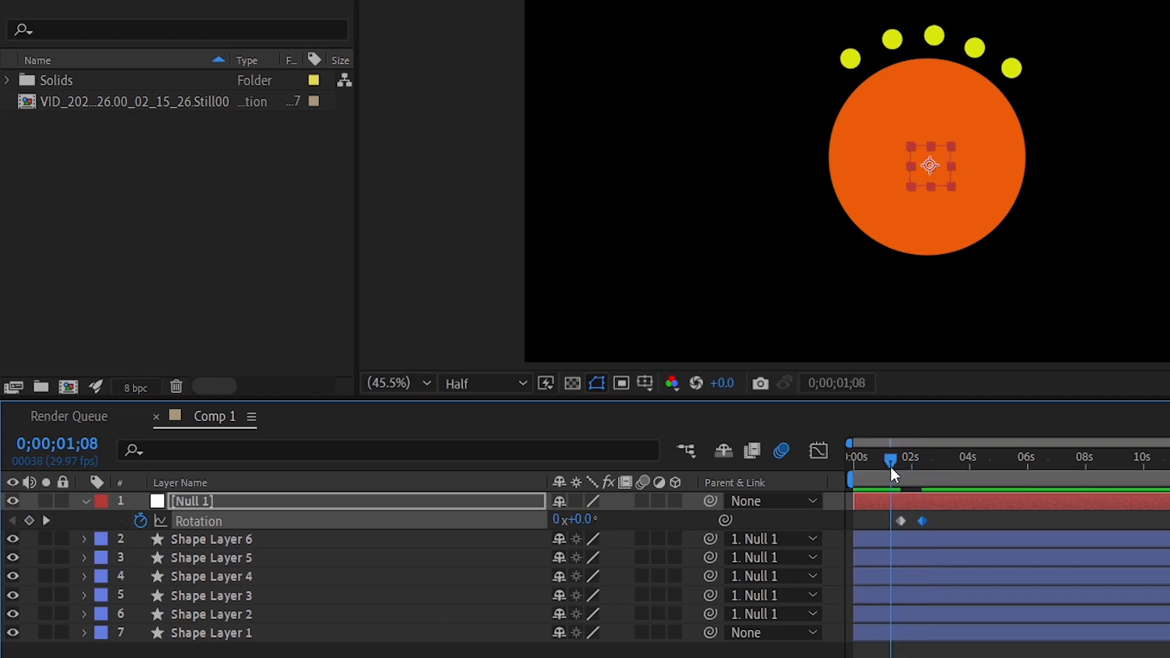
key(space)
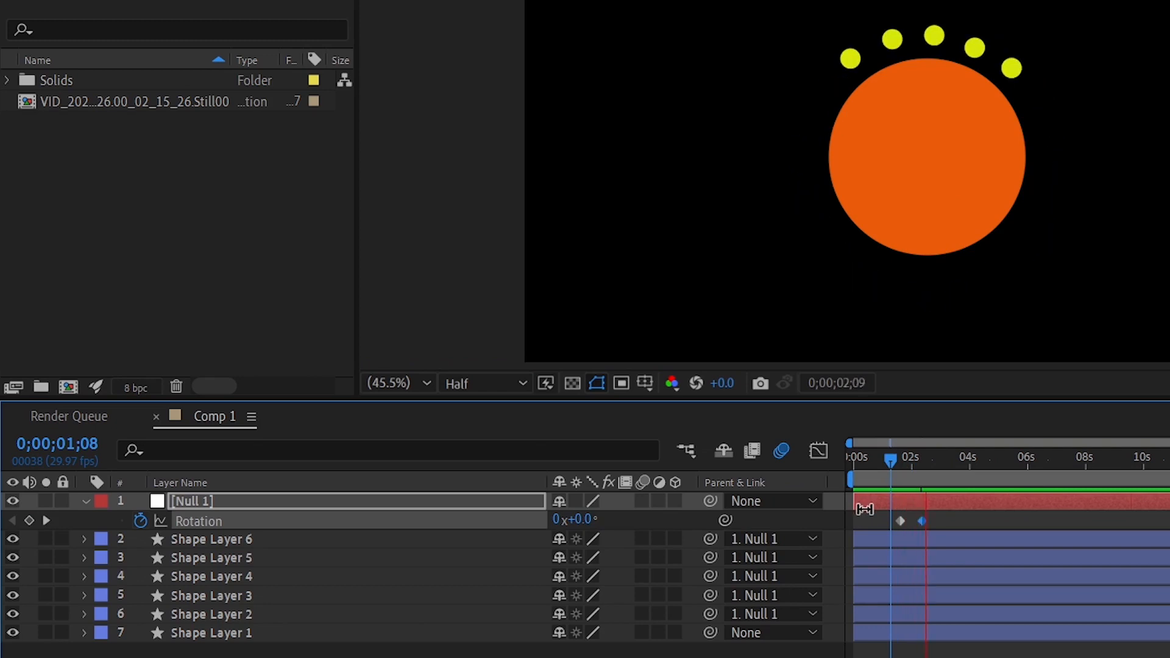
key(space)
Slow the rotation by moving its end keyframe to just before the 4-second mark, and preview the animation from 0;00;01;08.
drag(923, 521, 943, 523)
drag(909, 449, 890, 451)
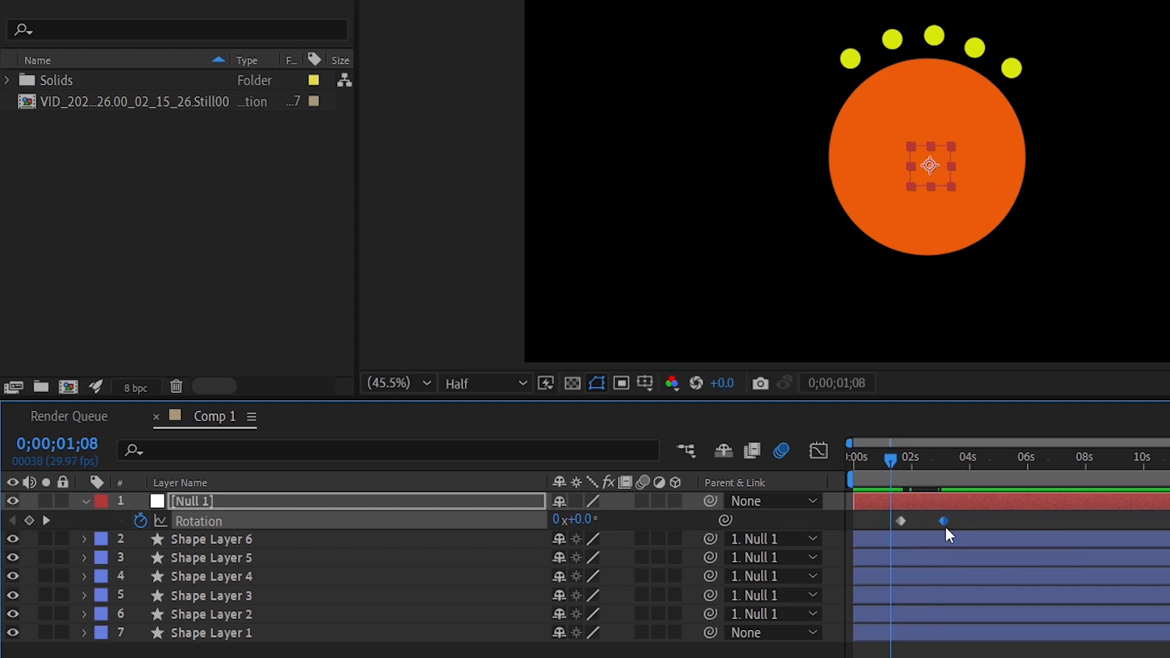
drag(944, 521, 965, 522)
key(space)
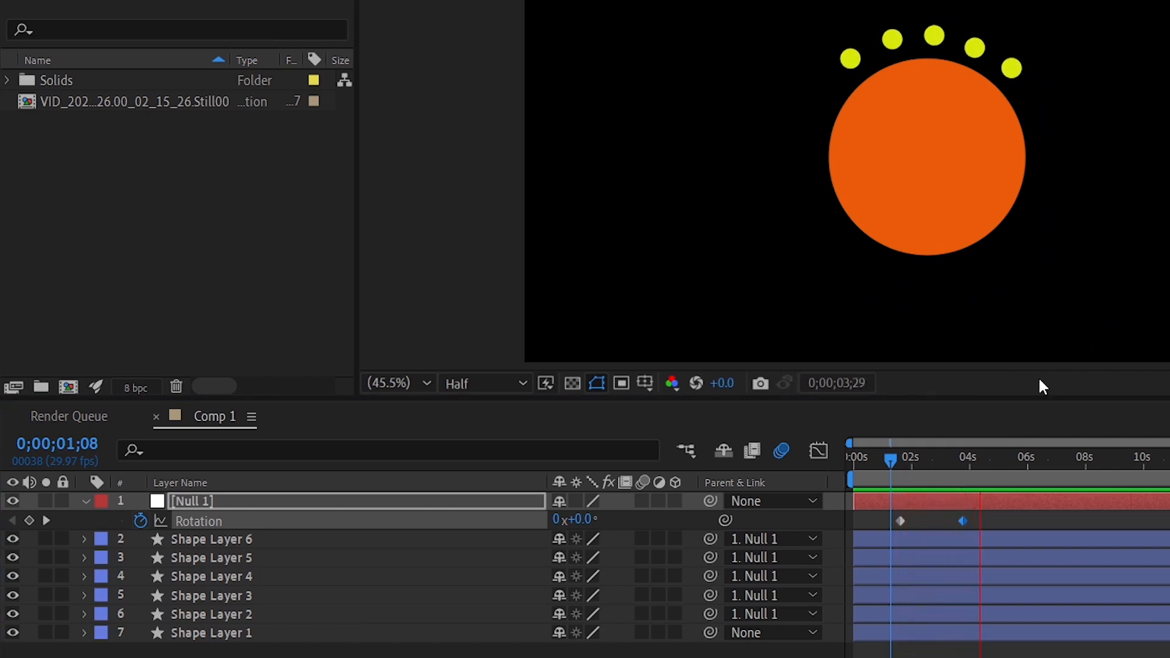
click(977, 487)
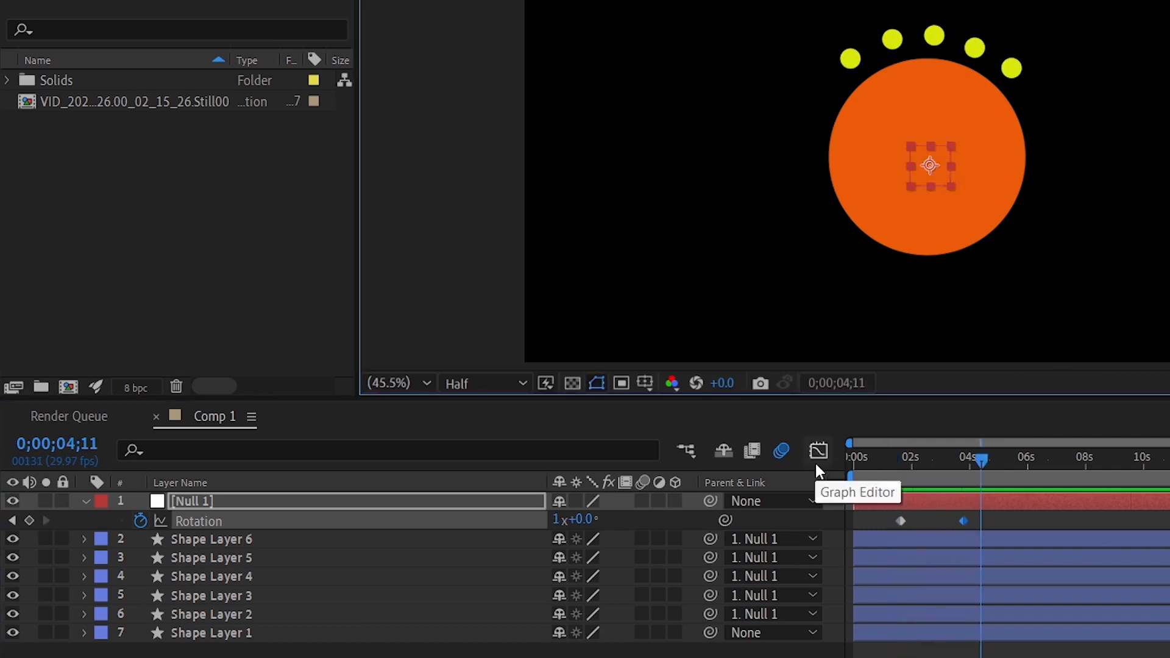